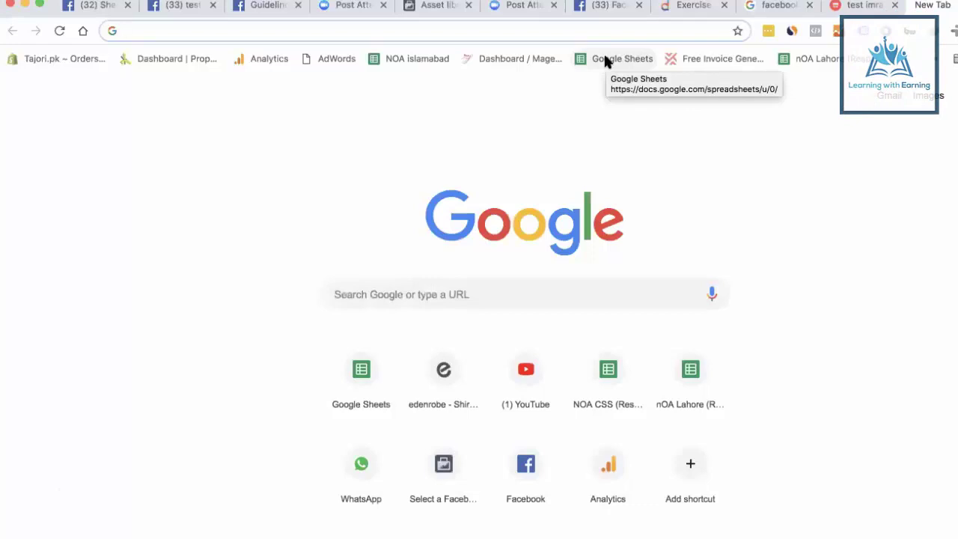
Open Google Sheets and search the spreadsheets for "gohar"
{"action": "left_click", "coordinate": [607, 61]}
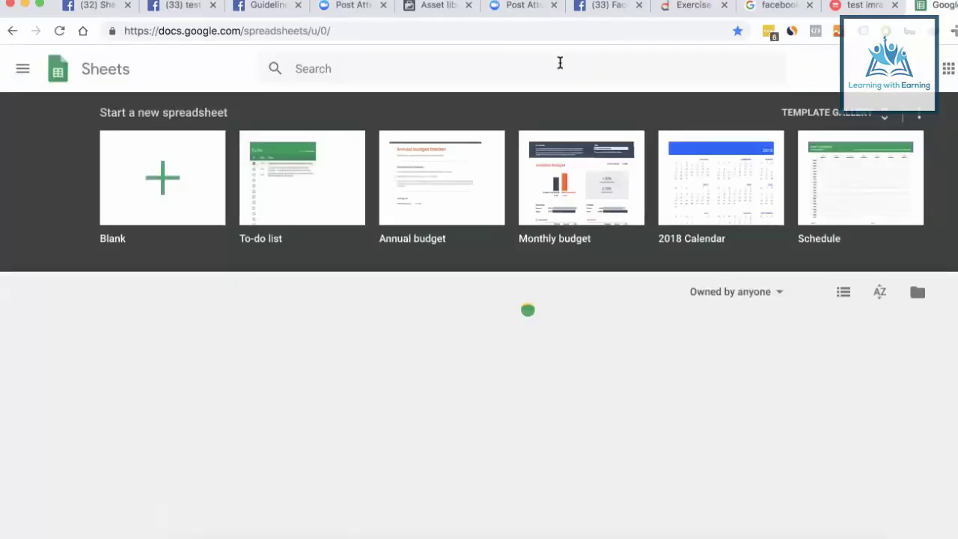
{"action": "left_click", "coordinate": [560, 61]}
{"action": "type", "text": "gohar"}
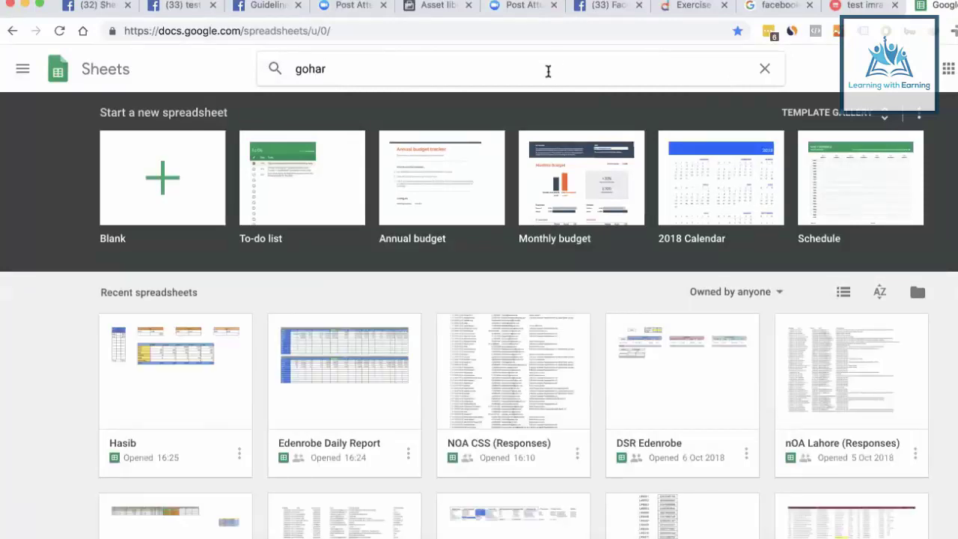
{"action": "key", "text": "Return"}
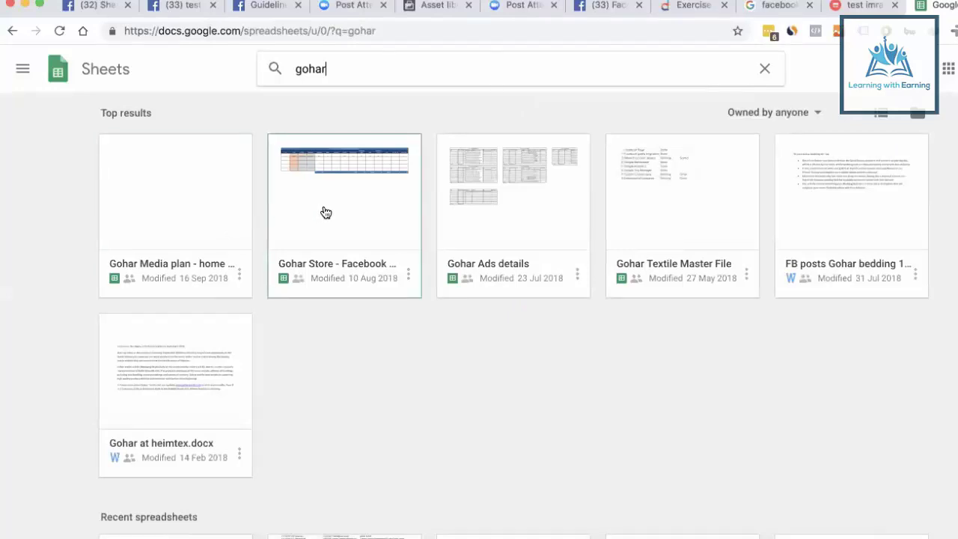
Open the Gohar Ads details spreadsheet, look across its ad sets, and return to the search results
{"action": "left_click", "coordinate": [478, 207]}
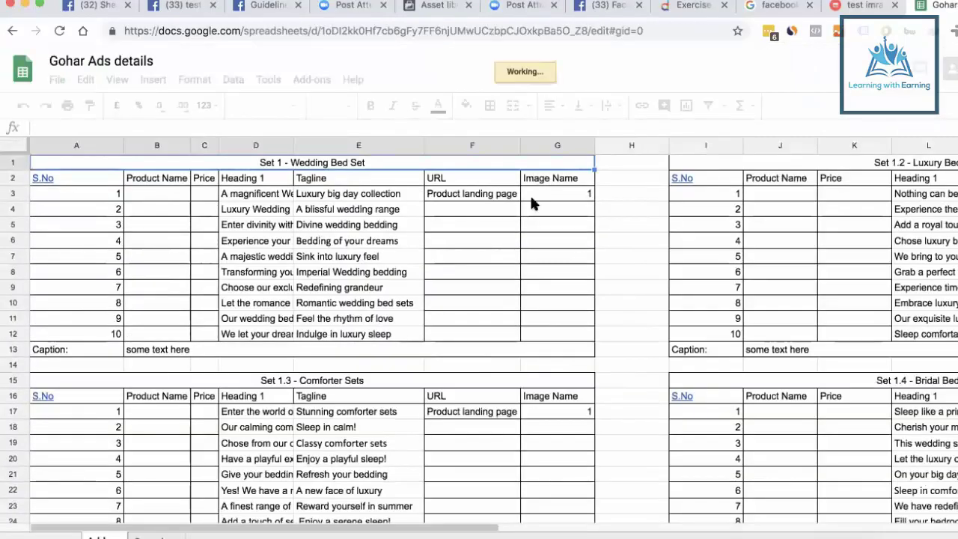
{"action": "scroll", "coordinate": [459, 290], "scroll_direction": "right", "scroll_amount": 10}
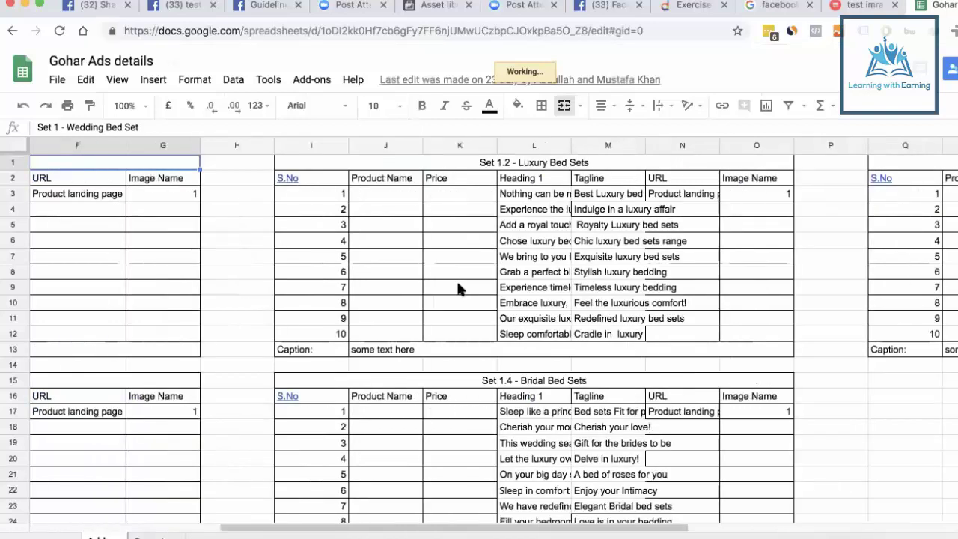
{"action": "scroll", "coordinate": [457, 290], "scroll_direction": "right", "scroll_amount": 3}
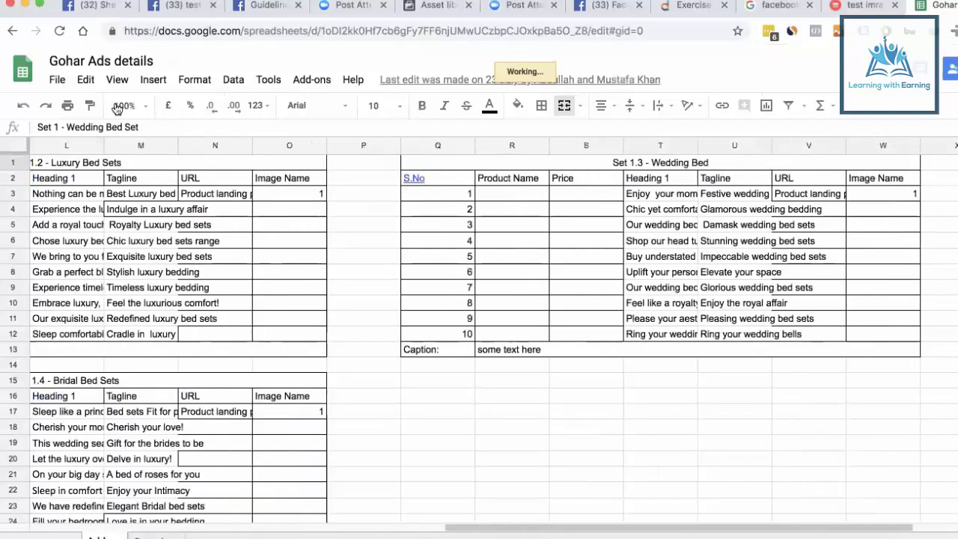
{"action": "scroll", "coordinate": [457, 291], "scroll_direction": "left", "scroll_amount": 9}
{"action": "left_click", "coordinate": [13, 31]}
{"action": "left_click", "coordinate": [13, 31]}
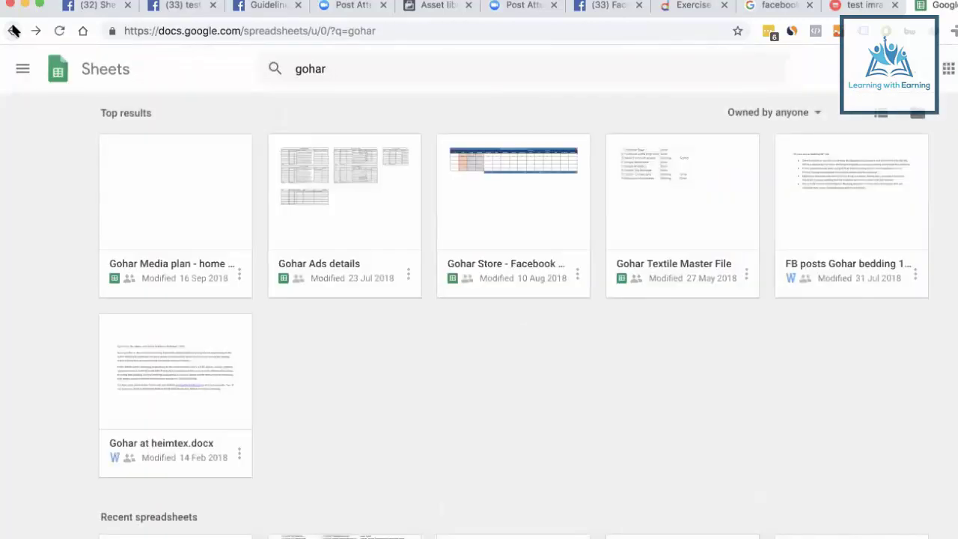
Open the Gohar Store - Facebook Media plan spreadsheet and review the first cells of its campaign row
{"action": "left_click", "coordinate": [486, 193]}
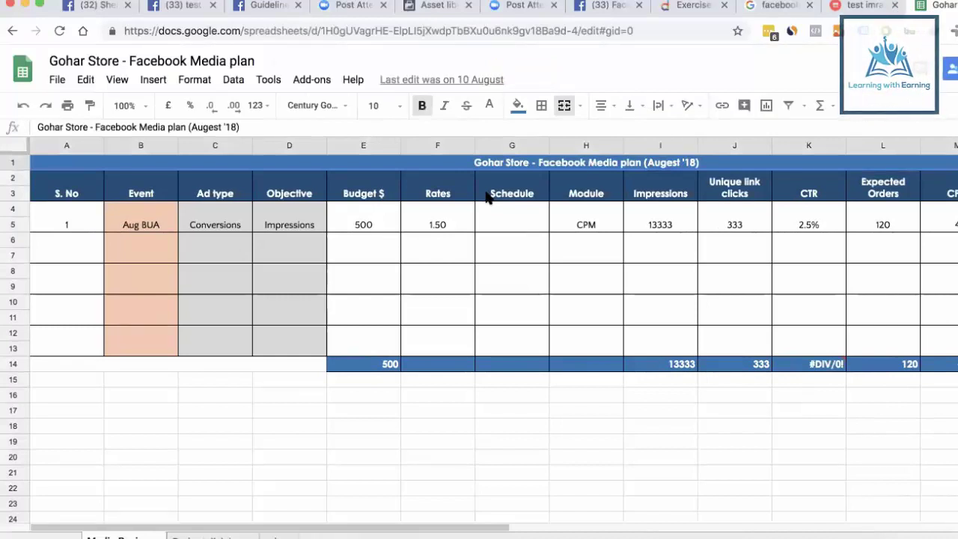
{"action": "left_click", "coordinate": [207, 234]}
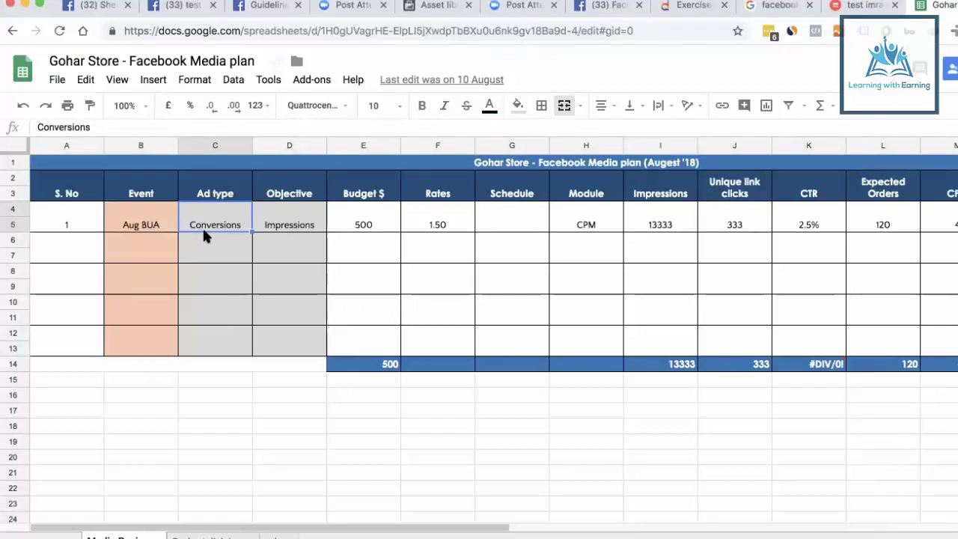
{"action": "key", "text": "Left"}
{"action": "key", "text": "Left"}
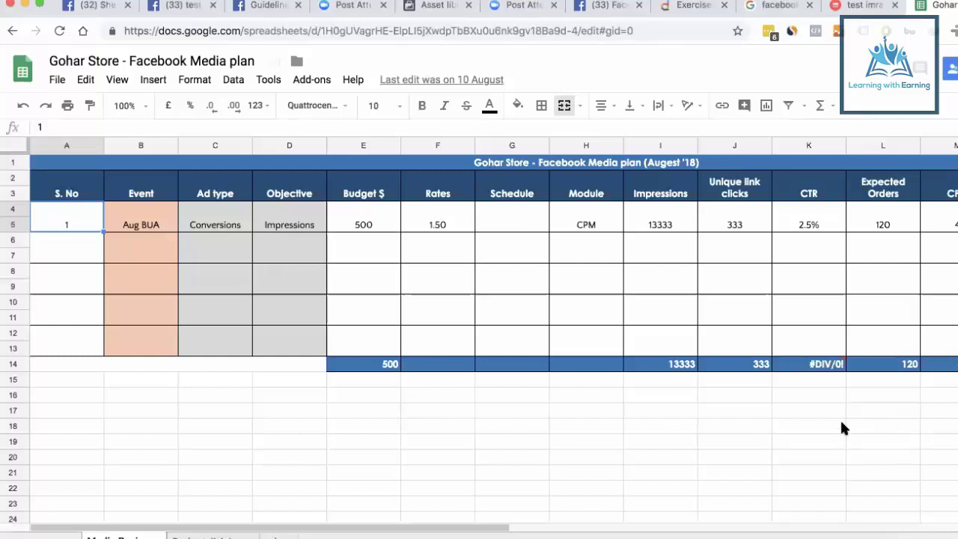
Set the sheet zoom to 90% and narrow the S. No column to fit its heading
{"action": "left_click", "coordinate": [807, 430]}
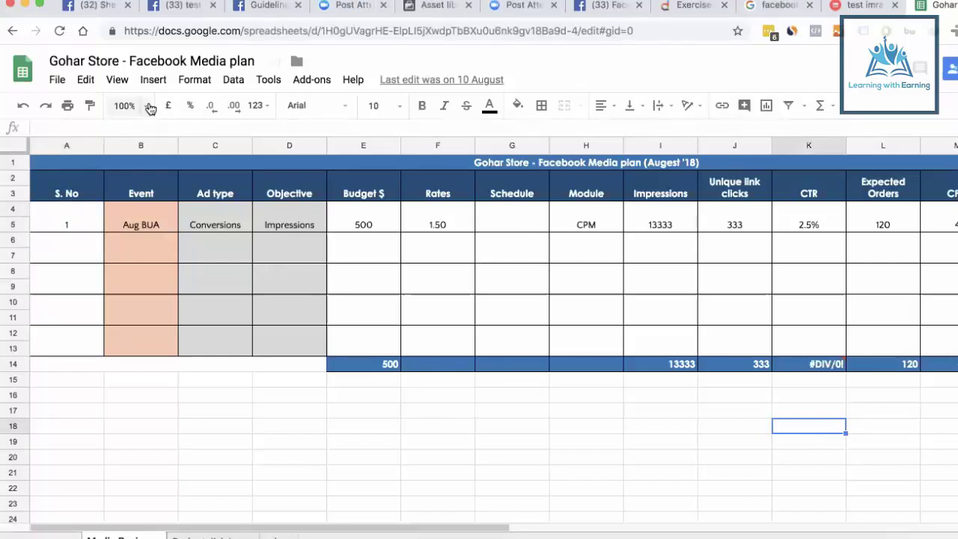
{"action": "left_click", "coordinate": [150, 108]}
{"action": "left_click", "coordinate": [142, 170]}
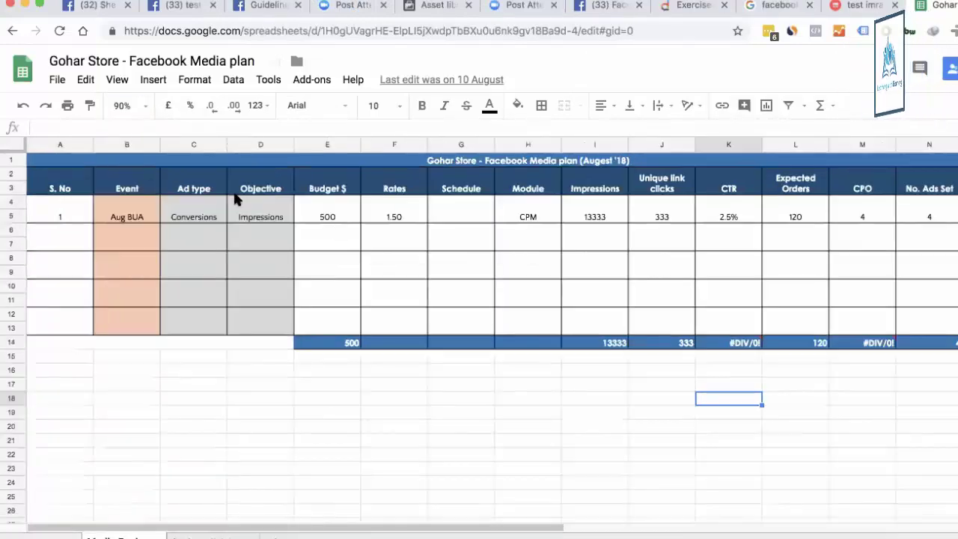
{"action": "scroll", "coordinate": [560, 342], "scroll_direction": "right", "scroll_amount": 5}
{"action": "scroll", "coordinate": [560, 343], "scroll_direction": "left", "scroll_amount": 5}
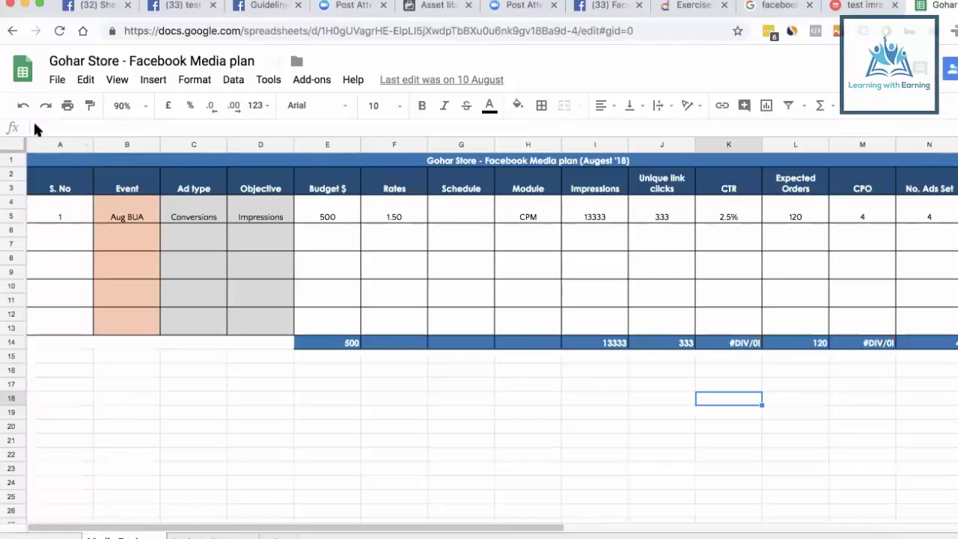
{"action": "left_click_drag", "start_coordinate": [93, 141], "coordinate": [51, 141]}
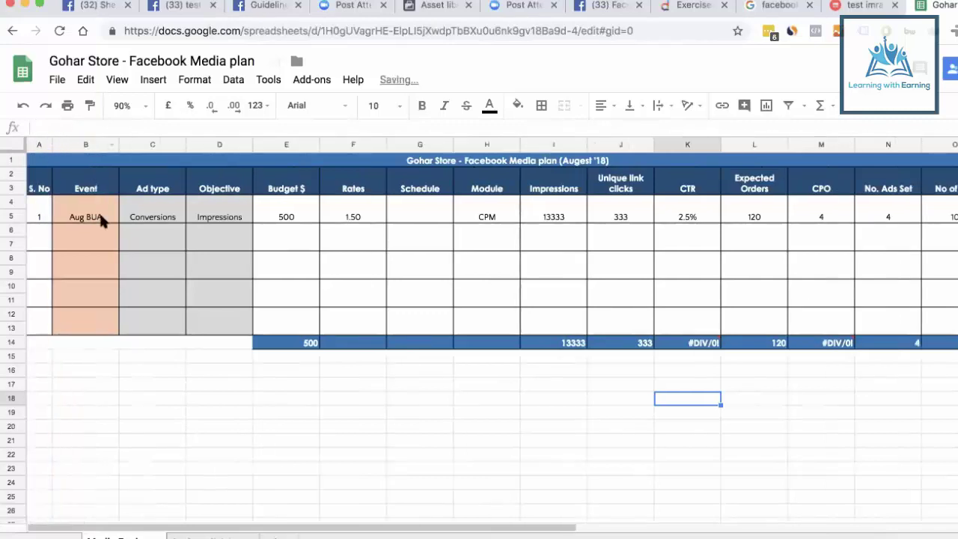
Clear the rate in the Aug BUA row and enter 10 Days as its schedule
{"action": "left_click", "coordinate": [100, 213]}
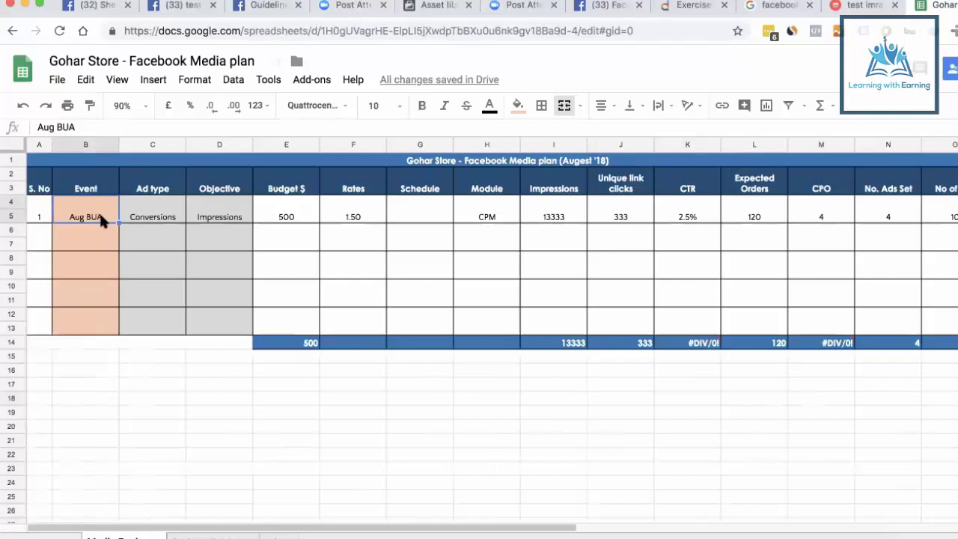
{"action": "left_click", "coordinate": [211, 214]}
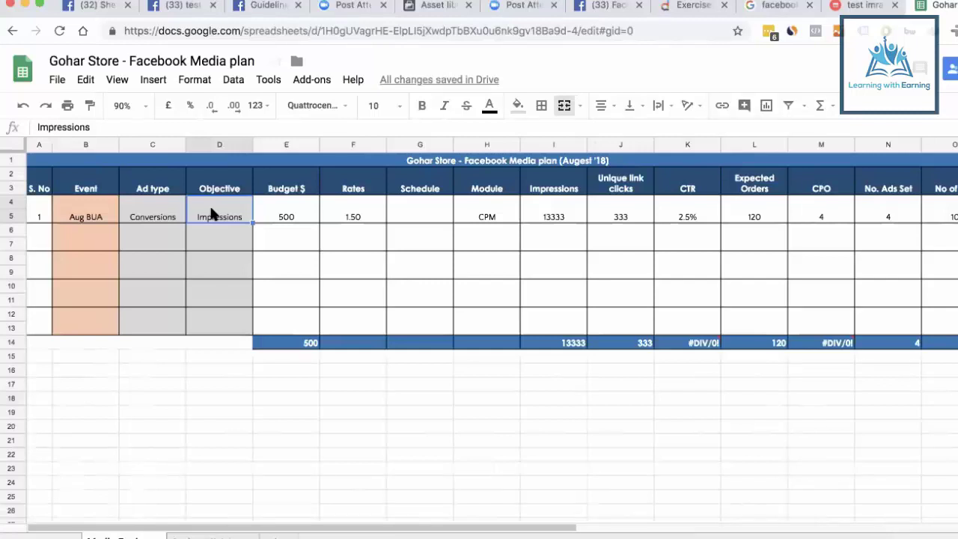
{"action": "key", "text": "Right"}
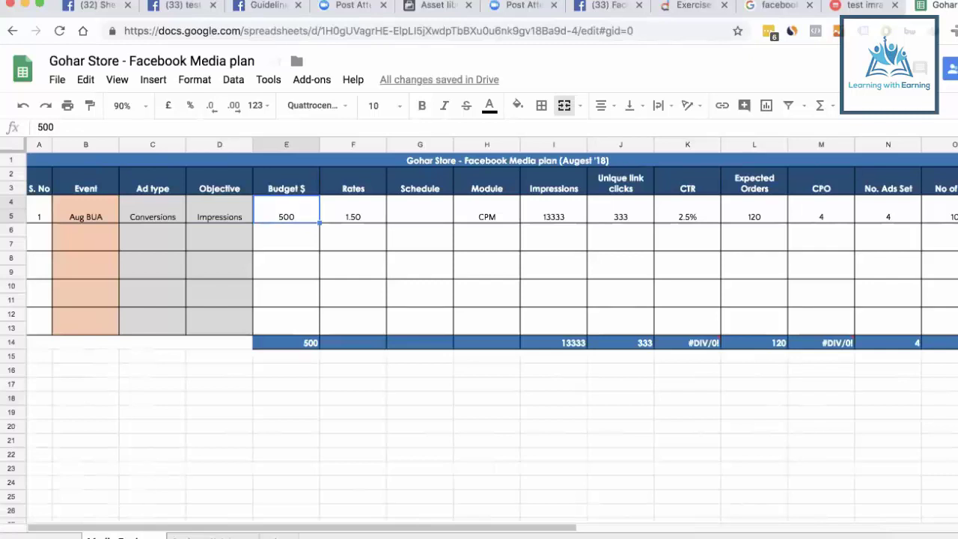
{"action": "left_click", "coordinate": [353, 216]}
{"action": "key", "text": "Delete"}
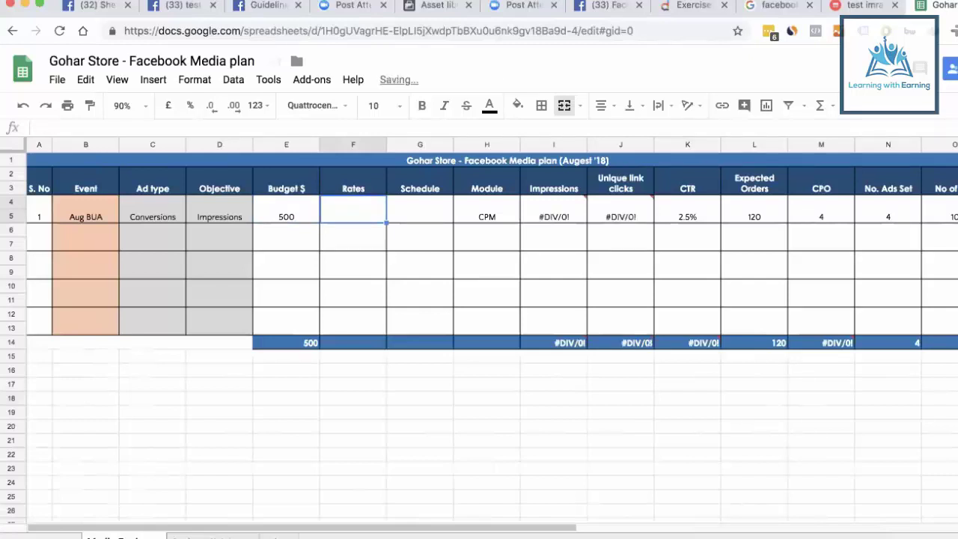
{"action": "left_click", "coordinate": [421, 217]}
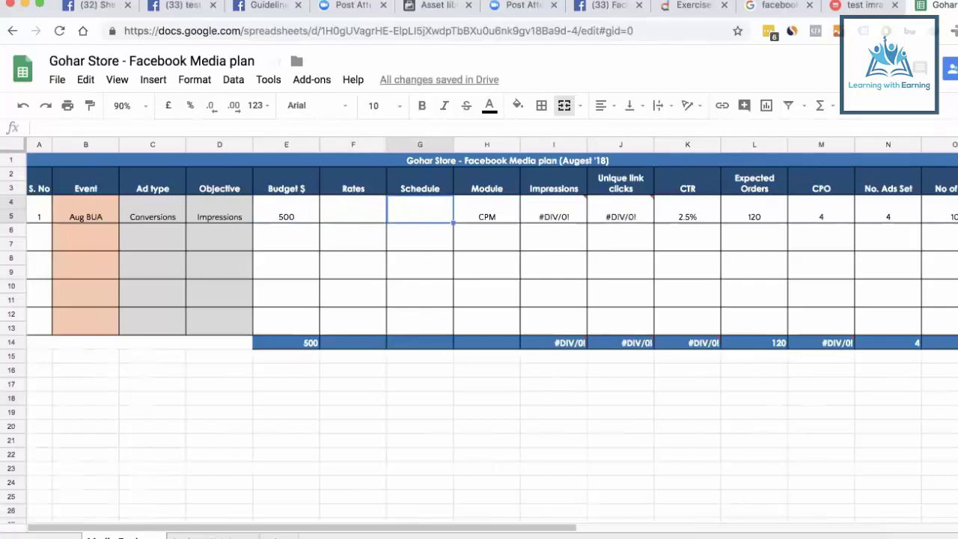
{"action": "type", "text": "10 Days"}
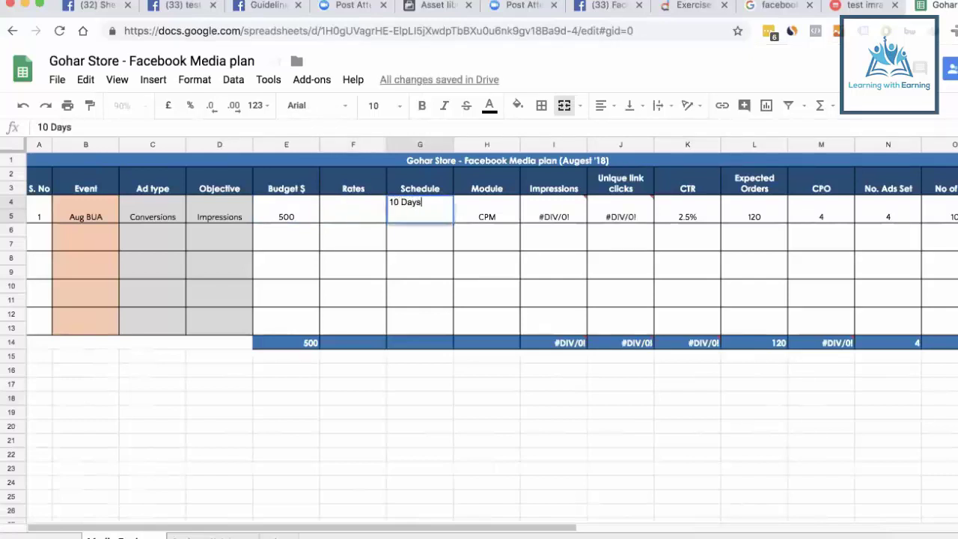
Set the module in the Aug BUA row to CPC
{"action": "left_click", "coordinate": [487, 216]}
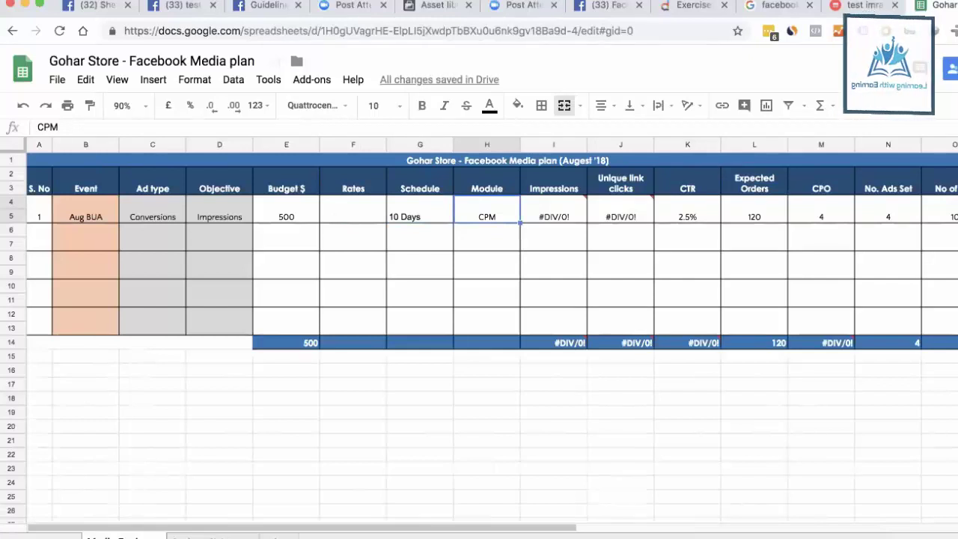
{"action": "type", "text": "PC"}
{"action": "key", "text": "BackSpace"}
{"action": "key", "text": "BackSpace"}
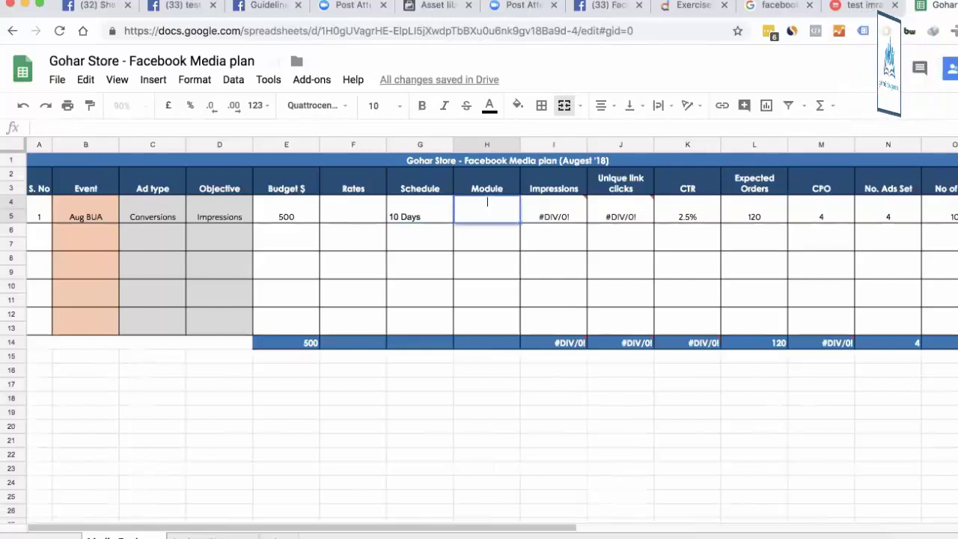
{"action": "type", "text": "CPC"}
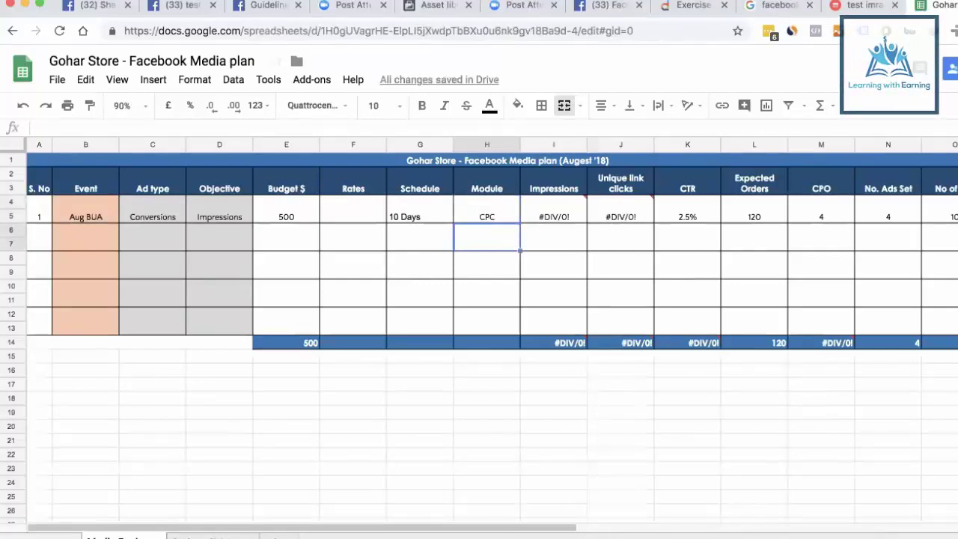
Review the Aug BUA row from Objective to Schedule and change its module to CPM
{"action": "key", "text": "Up"}
{"action": "key", "text": "Left"}
{"action": "key", "text": "Left"}
{"action": "key", "text": "Left"}
{"action": "key", "text": "Left"}
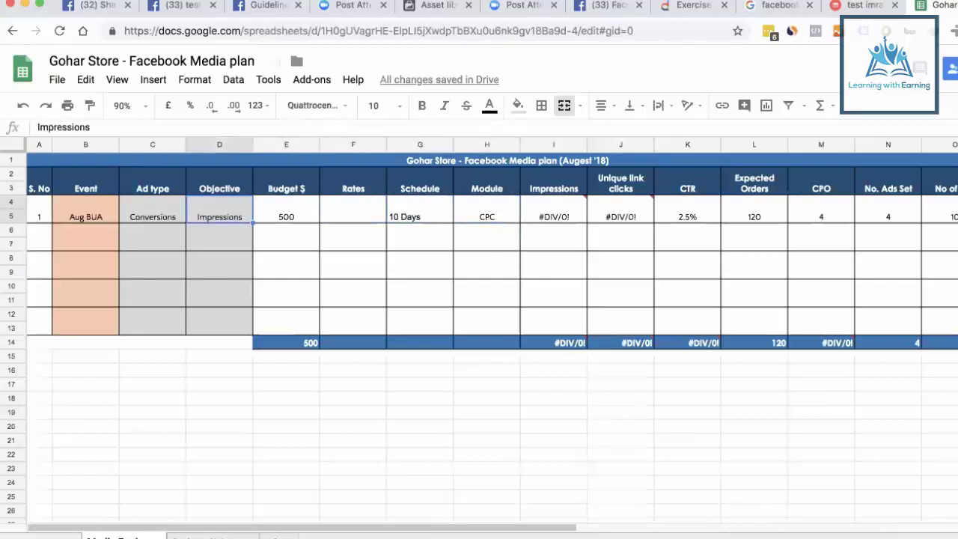
{"action": "key", "text": "Right"}
{"action": "key", "text": "Right"}
{"action": "key", "text": "Right"}
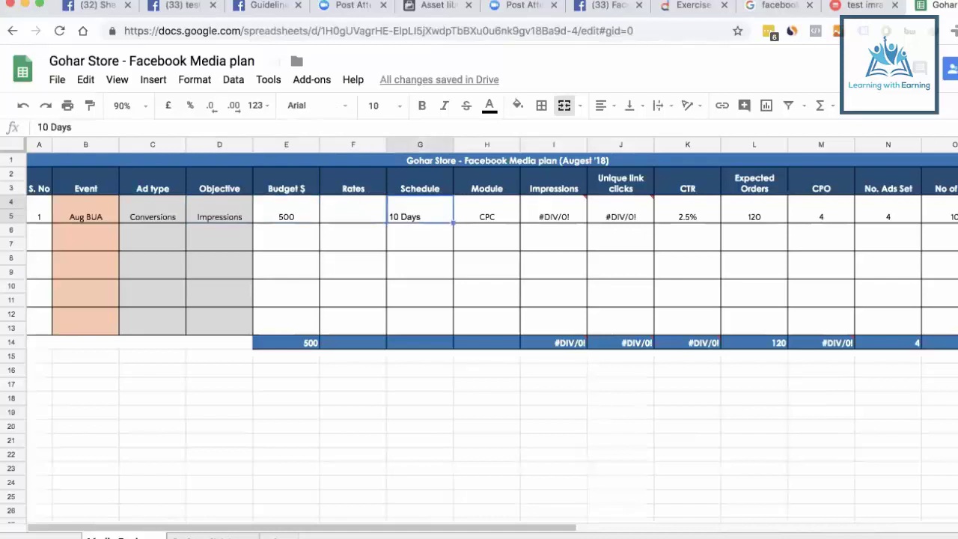
{"action": "key", "text": "Right"}
{"action": "type", "text": "CPM"}
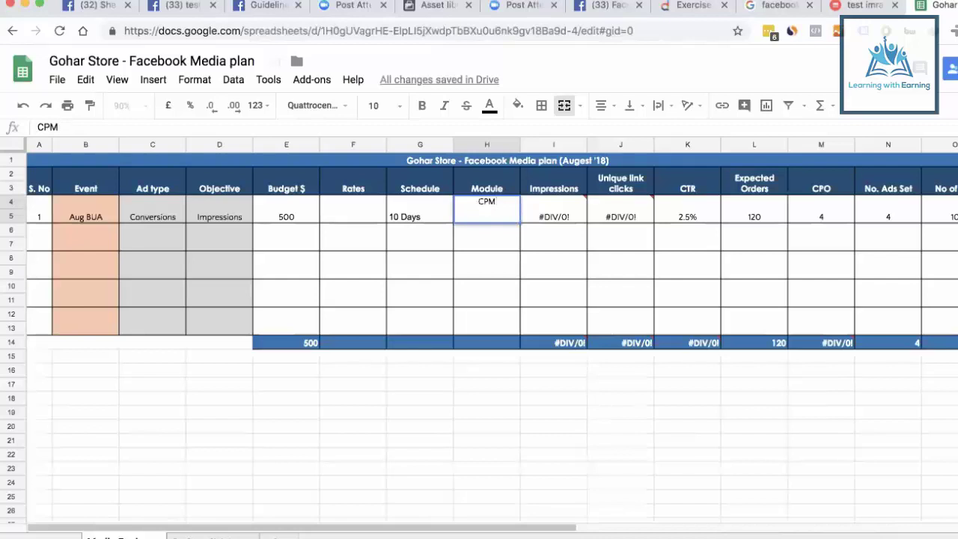
Try CPE as the module in the Aug BUA row
{"action": "type", "text": "CPE"}
{"action": "key", "text": "BackSpace"}
{"action": "key", "text": "BackSpace"}
{"action": "key", "text": "BackSpace"}
{"action": "key", "text": "BackSpace"}
{"action": "key", "text": "BackSpace"}
{"action": "key", "text": "BackSpace"}
{"action": "type", "text": "CPE"}
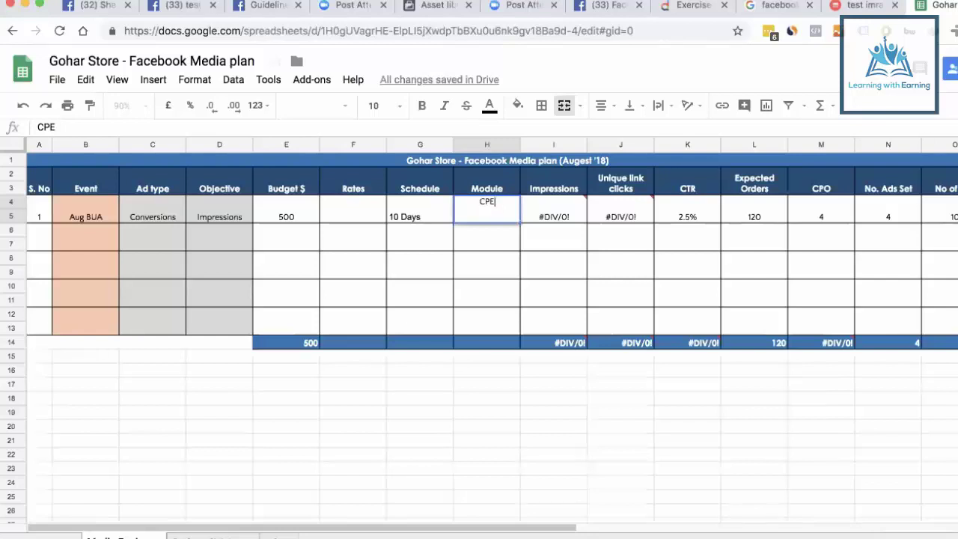
{"action": "key", "text": "BackSpace"}
{"action": "key", "text": "BackSpace"}
{"action": "key", "text": "BackSpace"}
{"action": "type", "text": "CPE"}
{"action": "key", "text": "Return"}
Enter CPM, CPC and CPO down the Module column, starting in the Aug BUA row
{"action": "key", "text": "BackSpace"}
{"action": "type", "text": "CPM"}
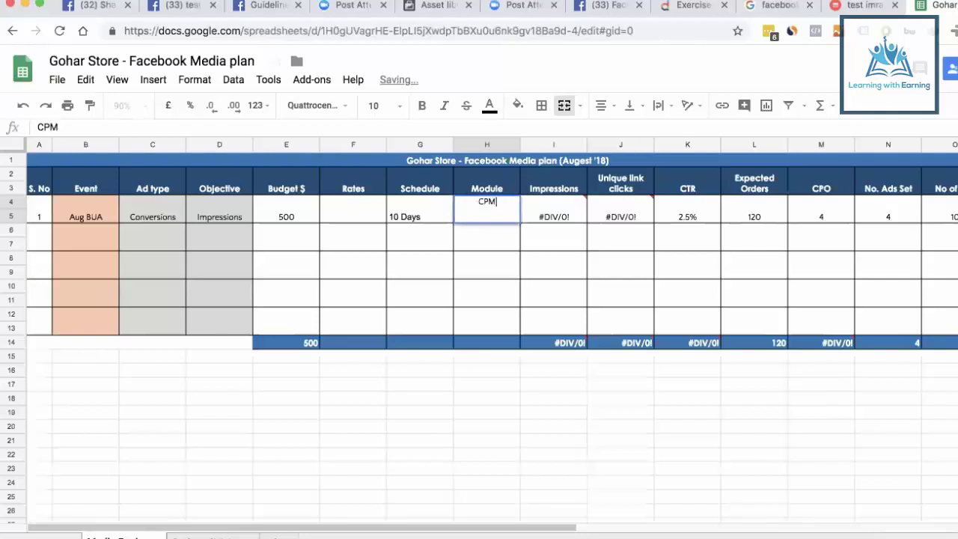
{"action": "key", "text": "Return"}
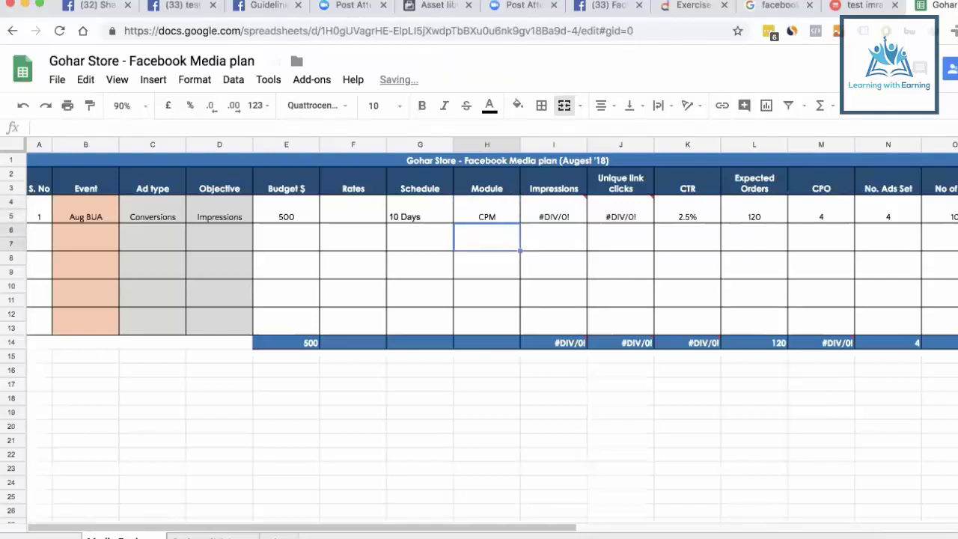
{"action": "type", "text": "CP"}
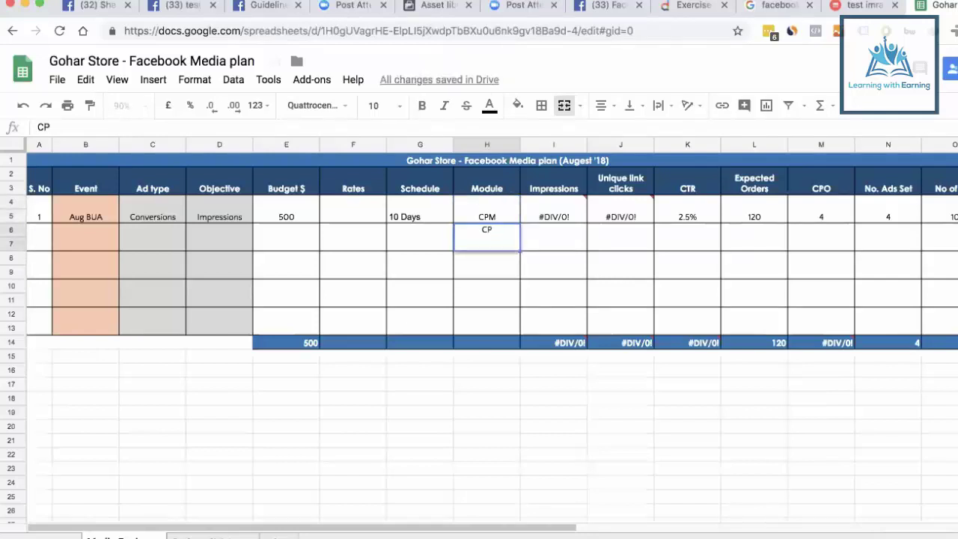
{"action": "type", "text": "C"}
{"action": "key", "text": "Return"}
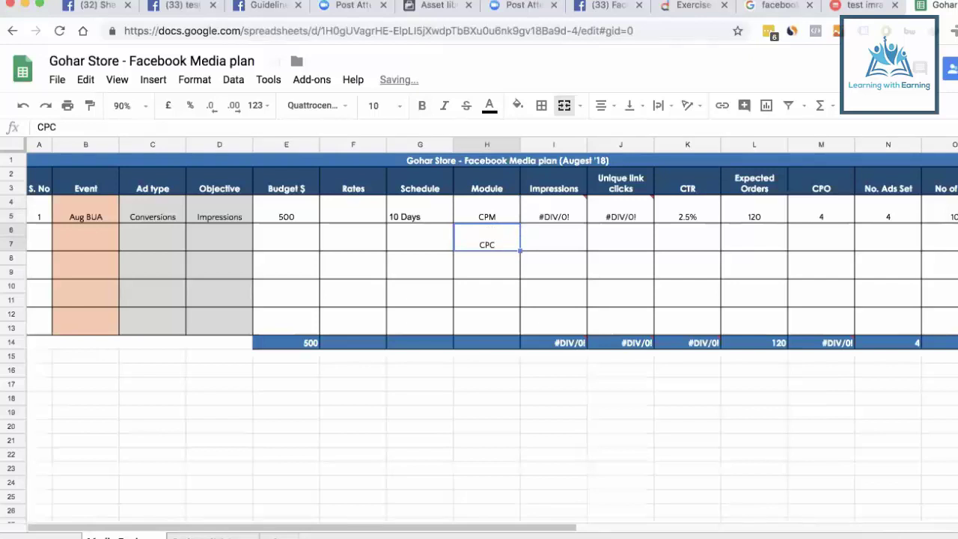
{"action": "double_click", "coordinate": [487, 265]}
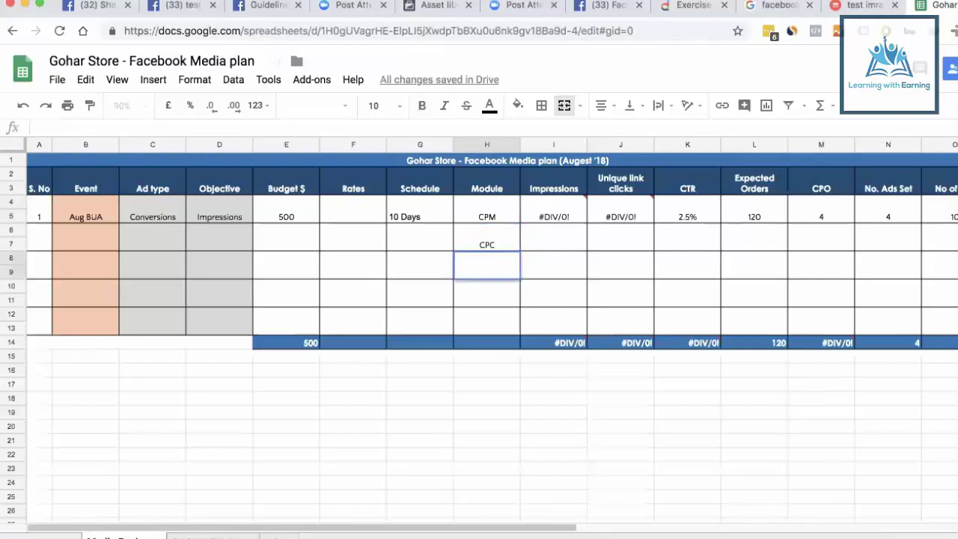
{"action": "type", "text": "CPO"}
{"action": "key", "text": "Return"}
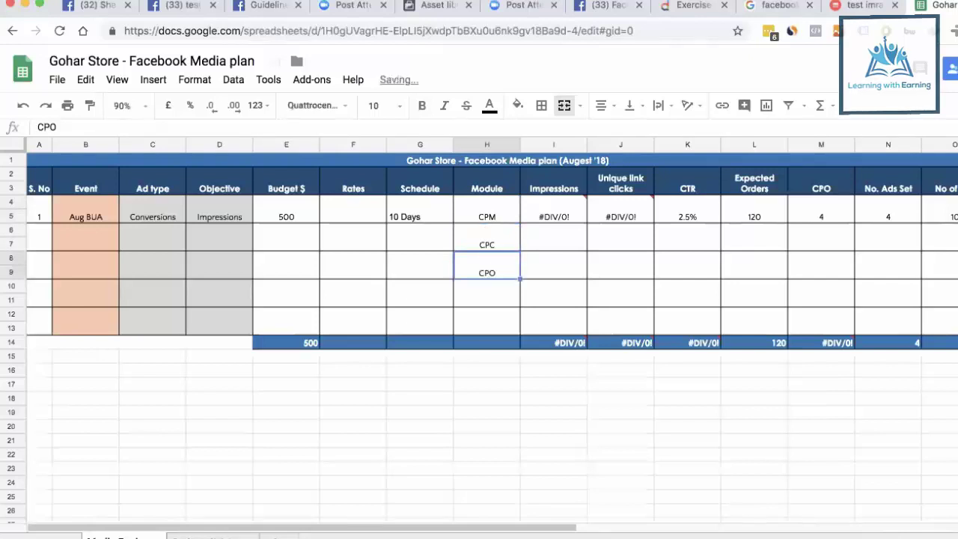
Examine the formulas behind the Impressions and Unique link clicks values in the Aug BUA row
{"action": "left_click", "coordinate": [554, 216]}
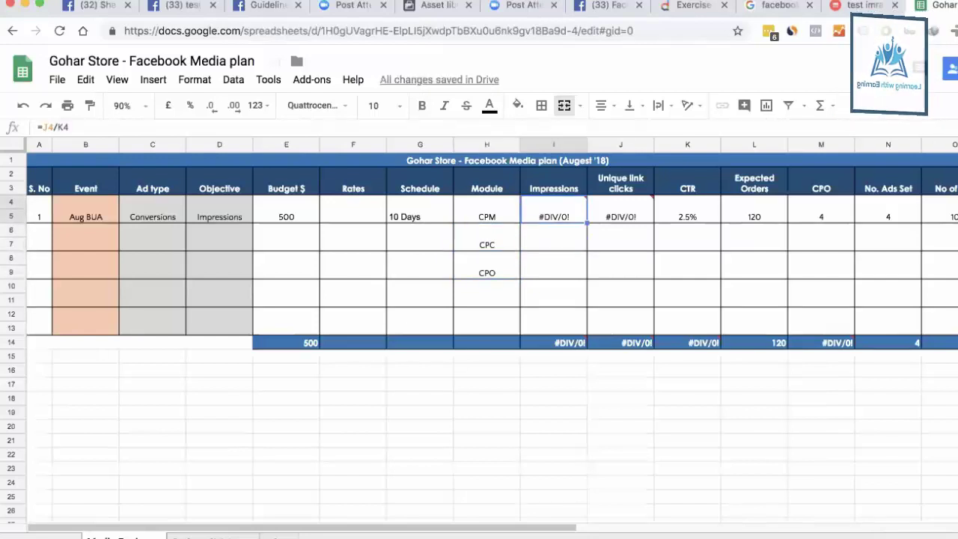
{"action": "left_click", "coordinate": [621, 216]}
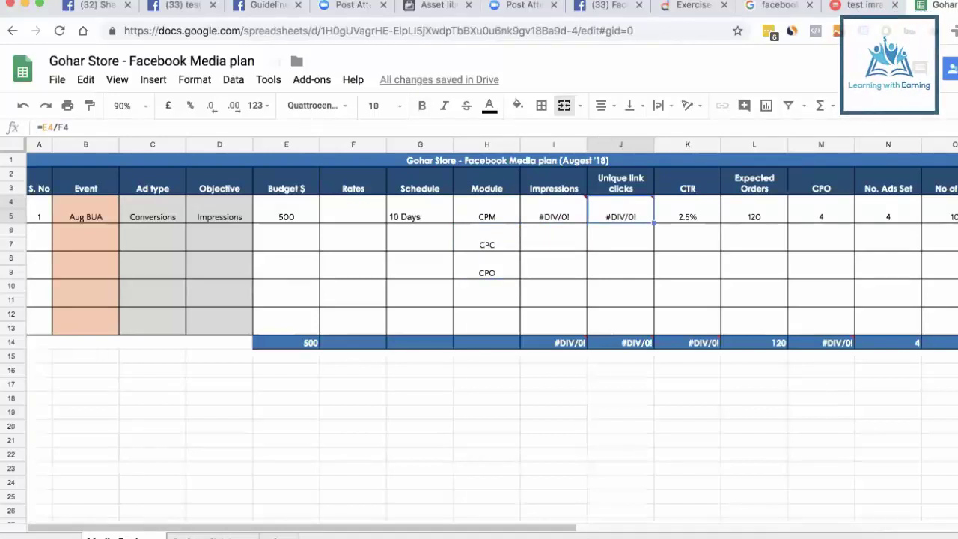
Enter a rate of 0.15 in the Aug BUA row
{"action": "left_click", "coordinate": [687, 217]}
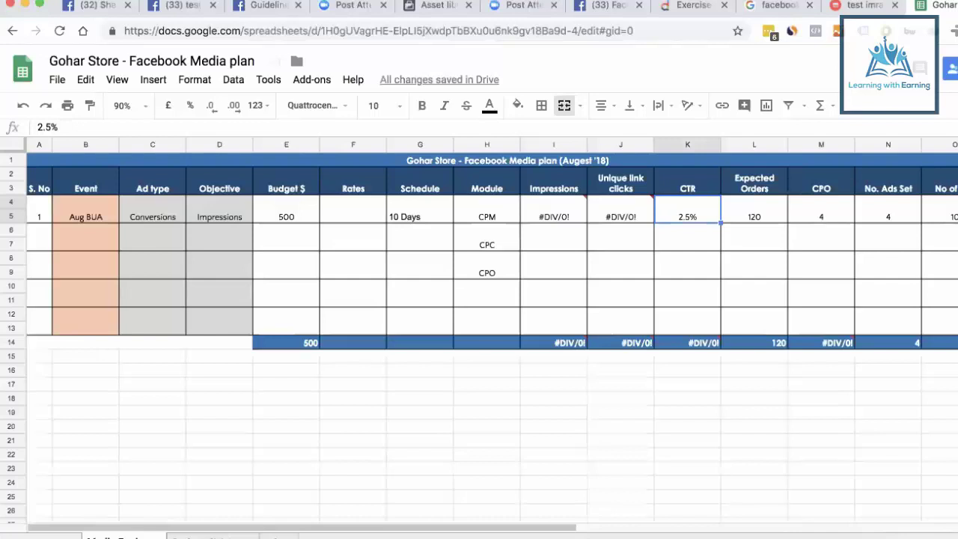
{"action": "key", "text": "Left"}
{"action": "key", "text": "Left"}
{"action": "key", "text": "Left"}
{"action": "key", "text": "Left"}
{"action": "key", "text": "Left"}
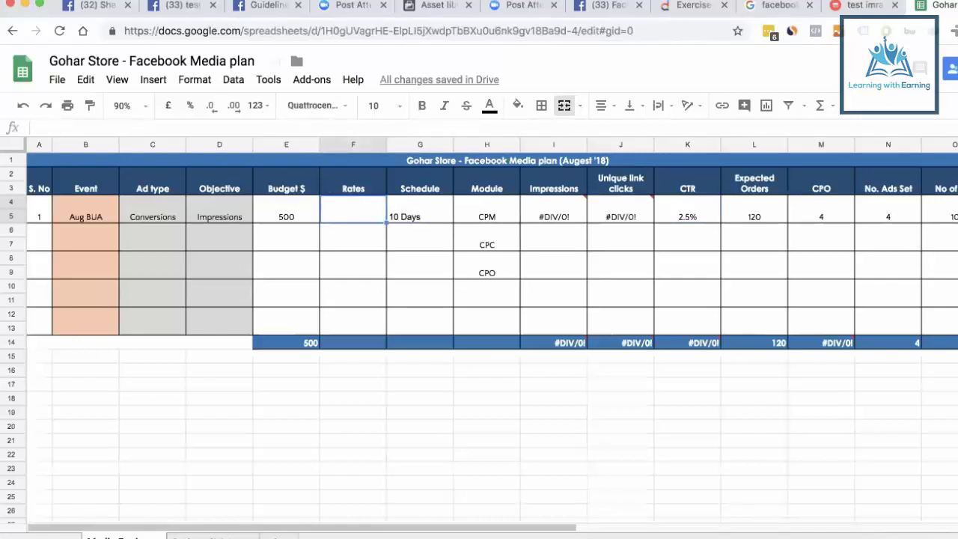
{"action": "type", "text": ".15"}
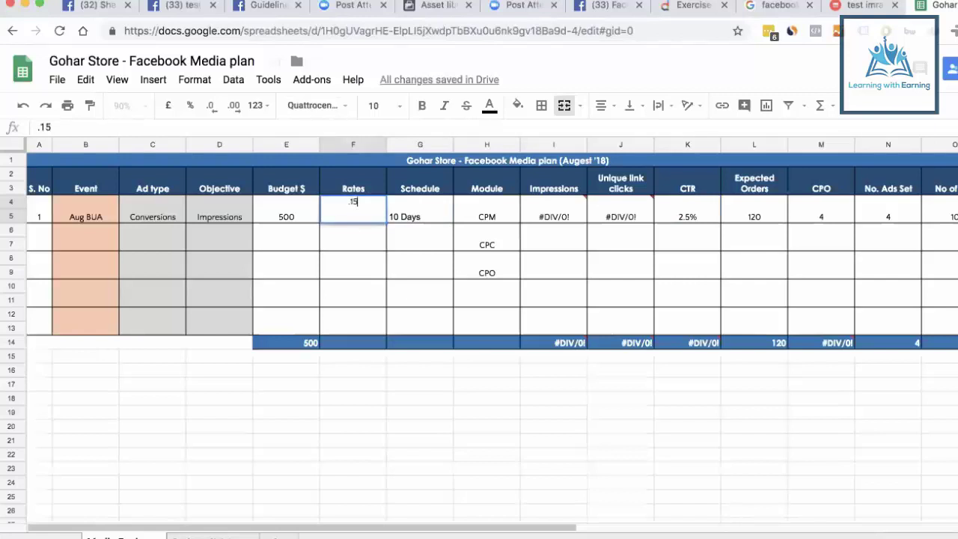
{"action": "key", "text": "Return"}
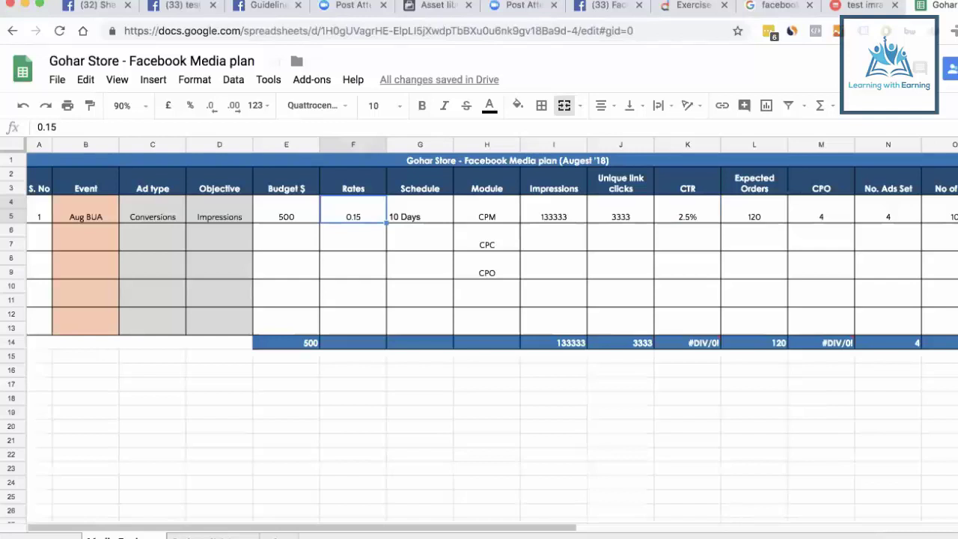
Fill the Rates header and the two entry cells beneath it with bright green
{"action": "left_click_drag", "start_coordinate": [354, 182], "coordinate": [354, 243]}
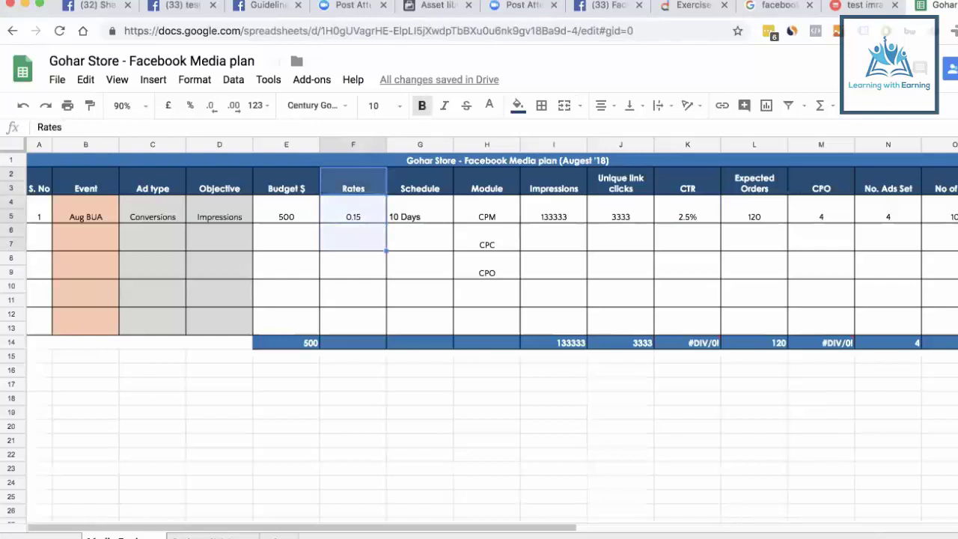
{"action": "left_click", "coordinate": [518, 105]}
{"action": "left_click", "coordinate": [578, 172]}
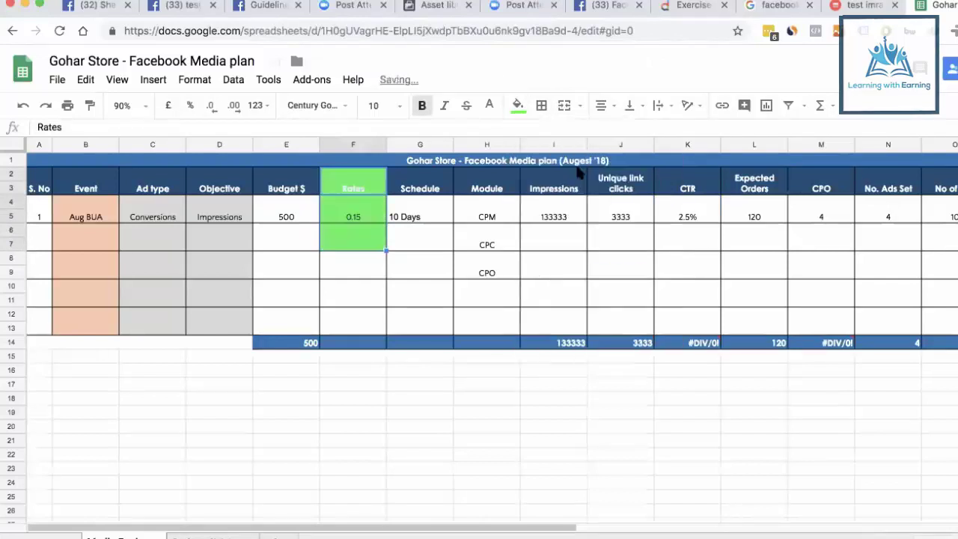
{"action": "left_click", "coordinate": [530, 353]}
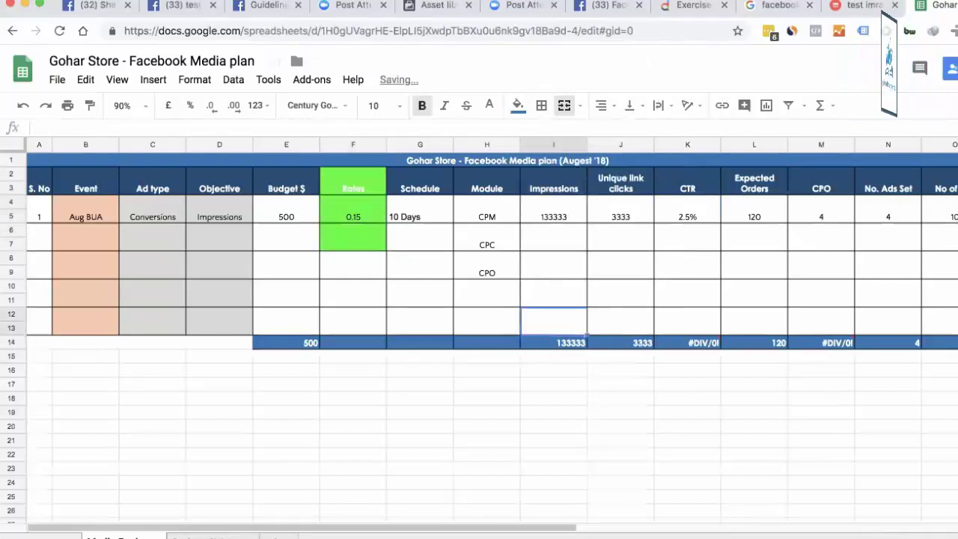
{"action": "left_click", "coordinate": [420, 293]}
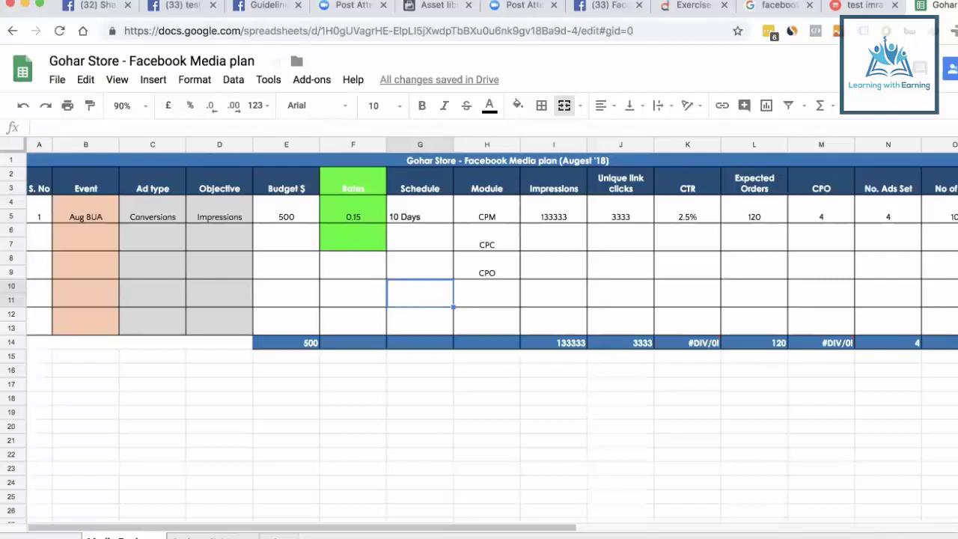
Examine the Unique link clicks formula in the Aug BUA row together with the budget and rate cells it divides
{"action": "left_click", "coordinate": [487, 273]}
{"action": "left_click", "coordinate": [554, 217]}
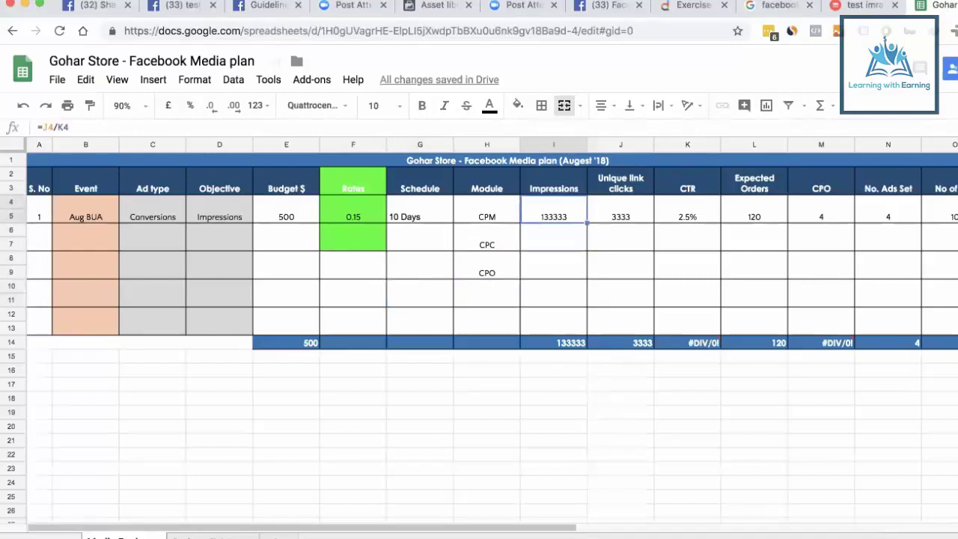
{"action": "left_click", "coordinate": [554, 188]}
{"action": "left_click", "coordinate": [554, 216]}
{"action": "left_click", "coordinate": [620, 216]}
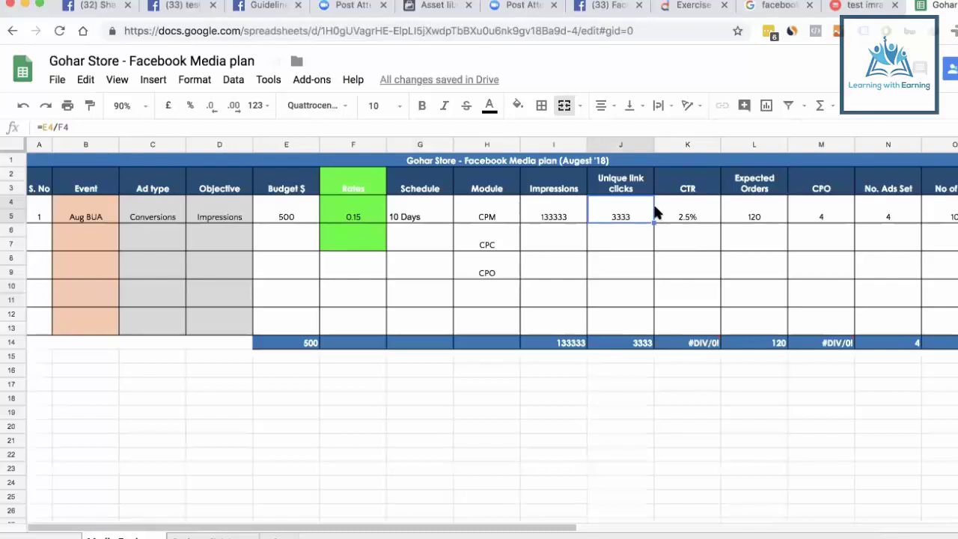
{"action": "double_click", "coordinate": [629, 211]}
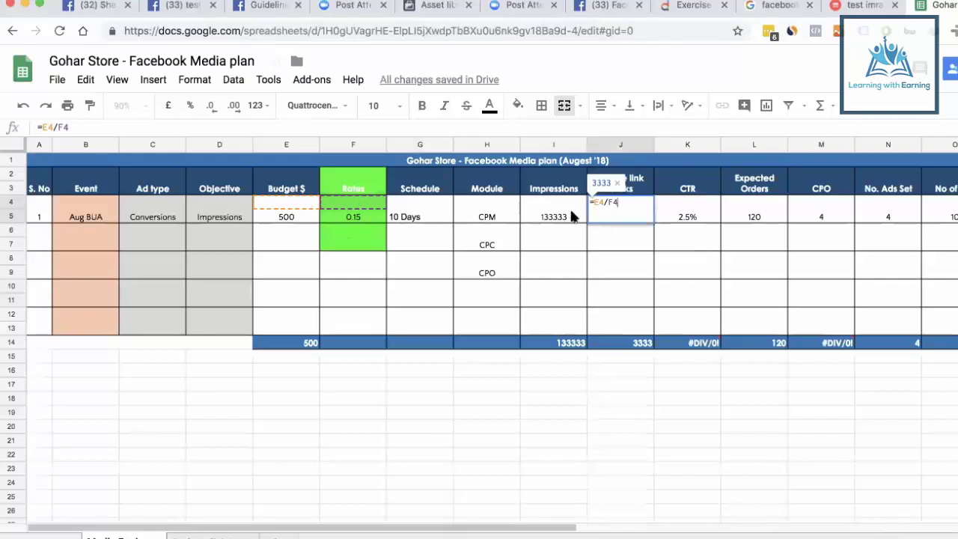
{"action": "key", "text": "Return"}
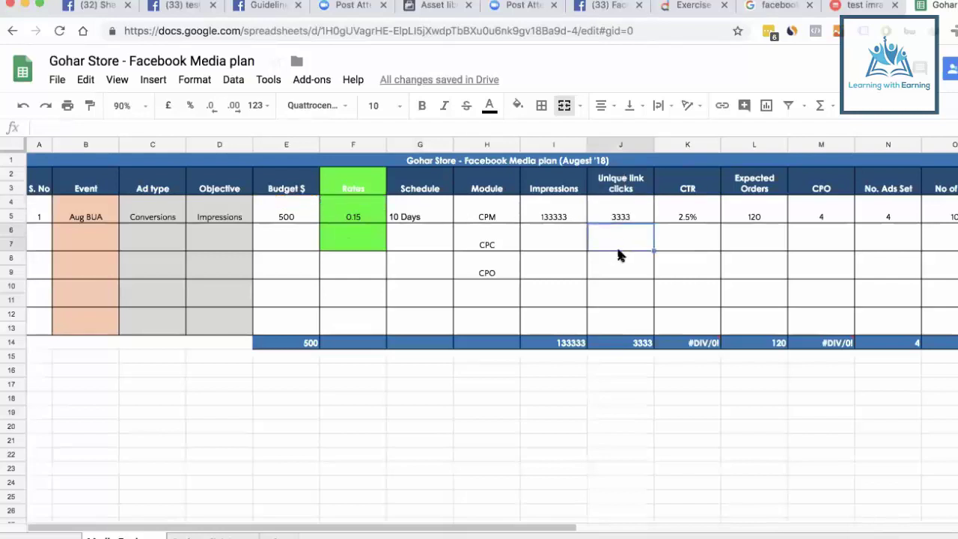
{"action": "left_click", "coordinate": [630, 216]}
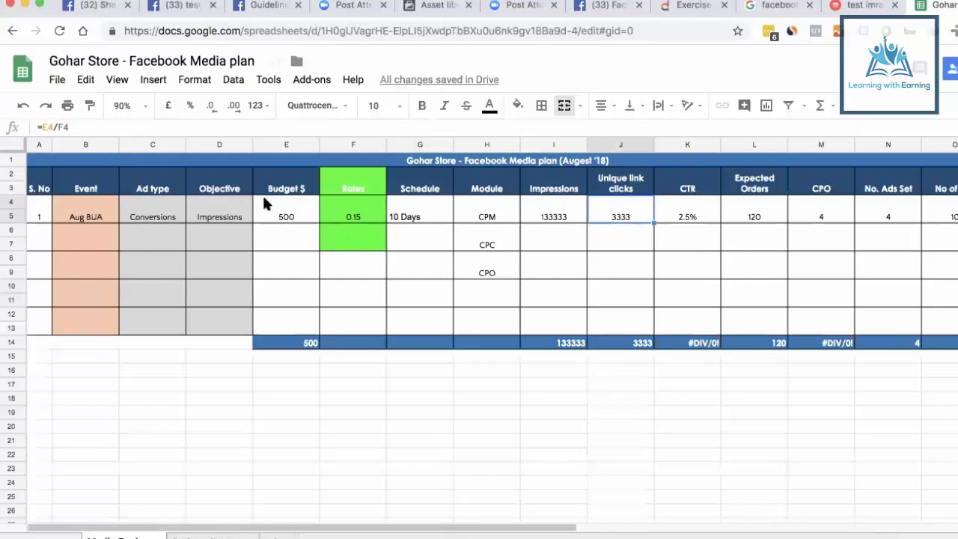
{"action": "left_click", "coordinate": [292, 211]}
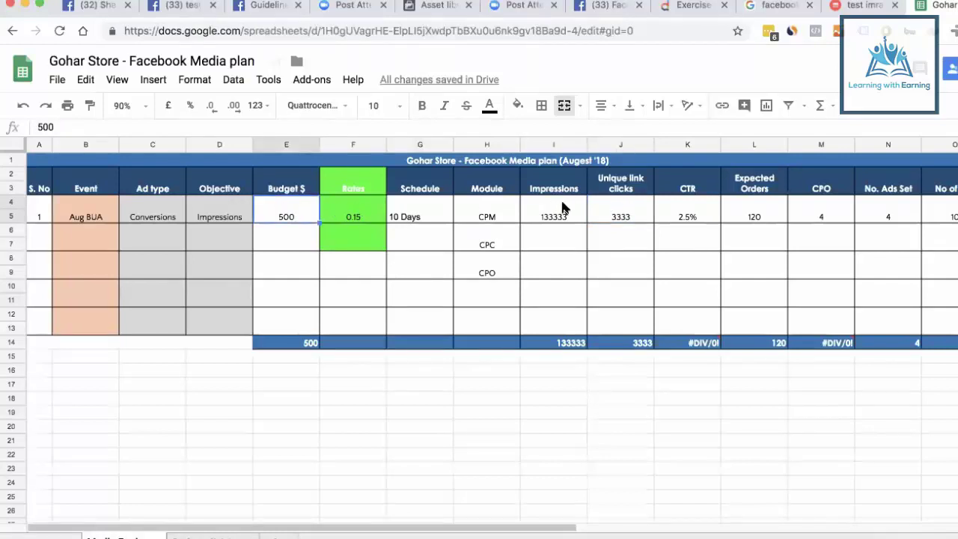
{"action": "left_click", "coordinate": [363, 215]}
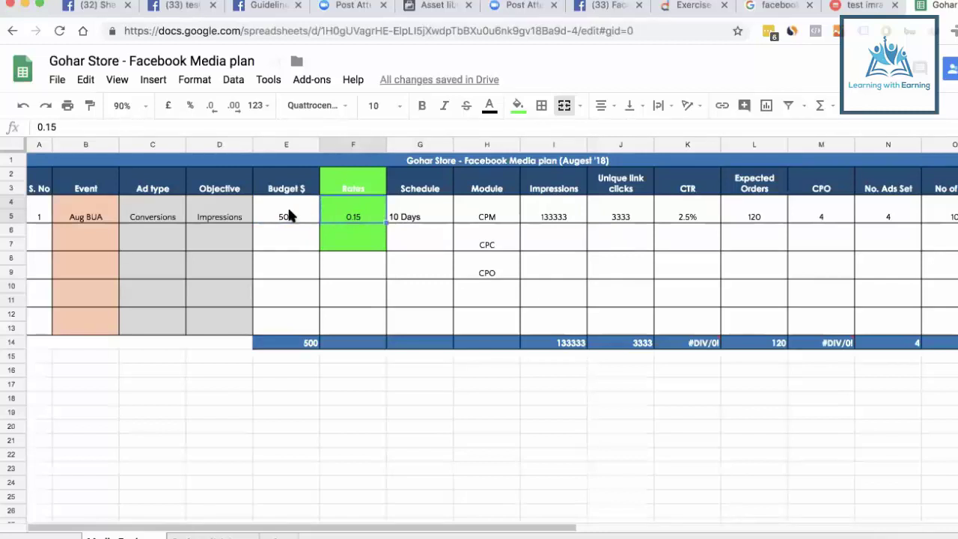
Inspect which cells the Impressions formula in the Aug BUA row refers to
{"action": "left_click", "coordinate": [560, 214]}
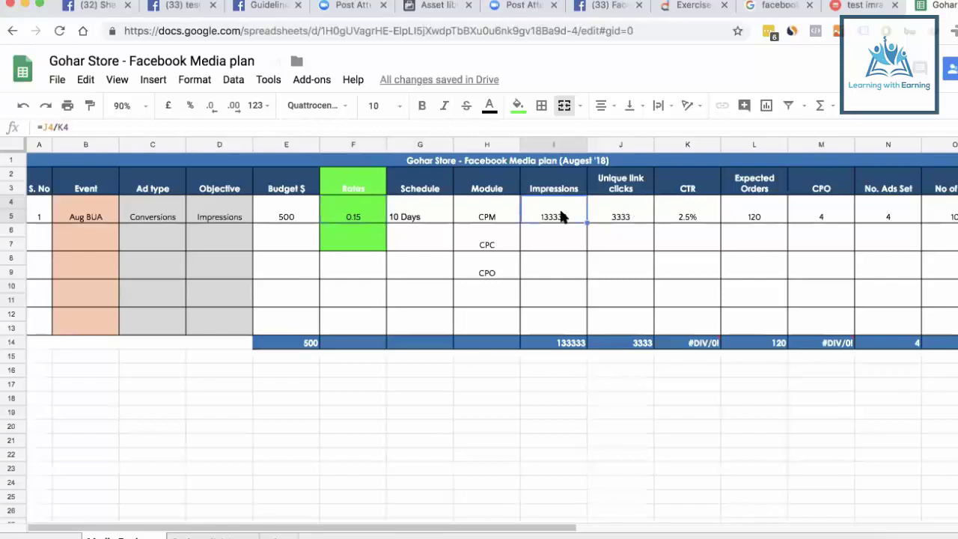
{"action": "double_click", "coordinate": [561, 214]}
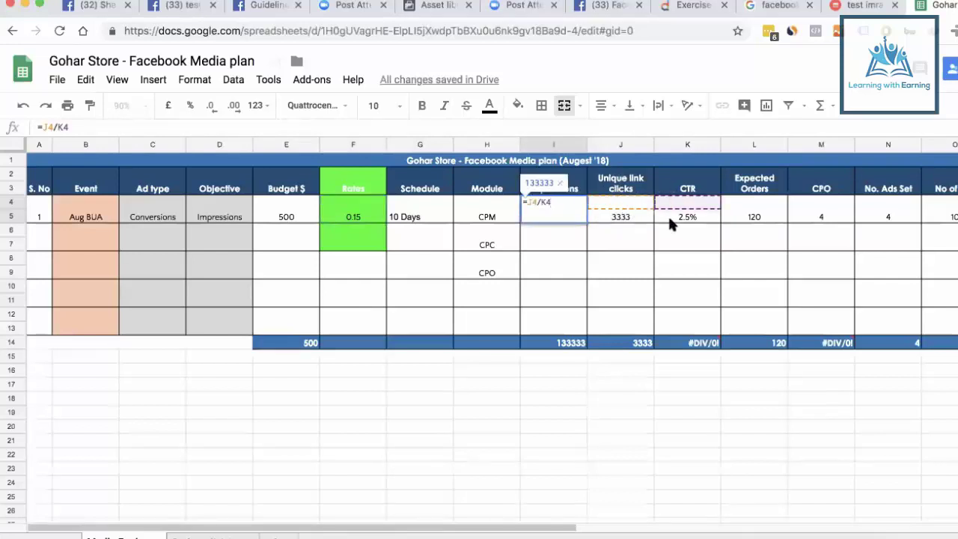
{"action": "left_click", "coordinate": [651, 235]}
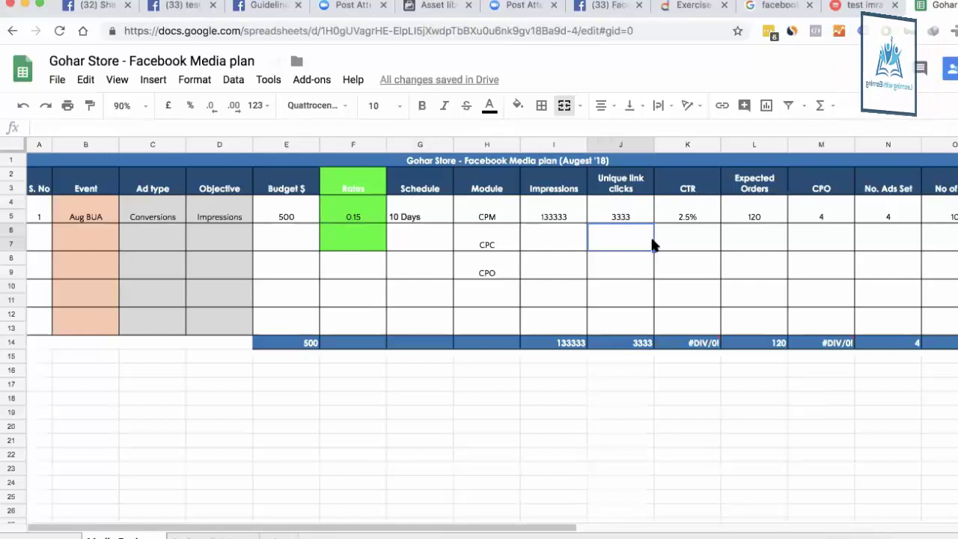
Examine the CPO formula in the Aug BUA row along with the budget and expected orders cells behind it
{"action": "scroll", "coordinate": [651, 243], "scroll_direction": "right", "scroll_amount": 3}
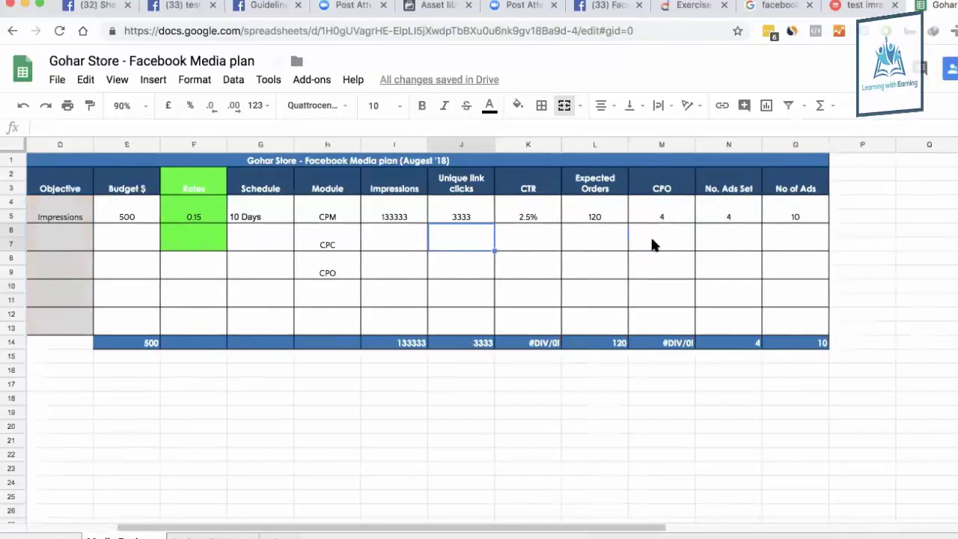
{"action": "left_click", "coordinate": [573, 215]}
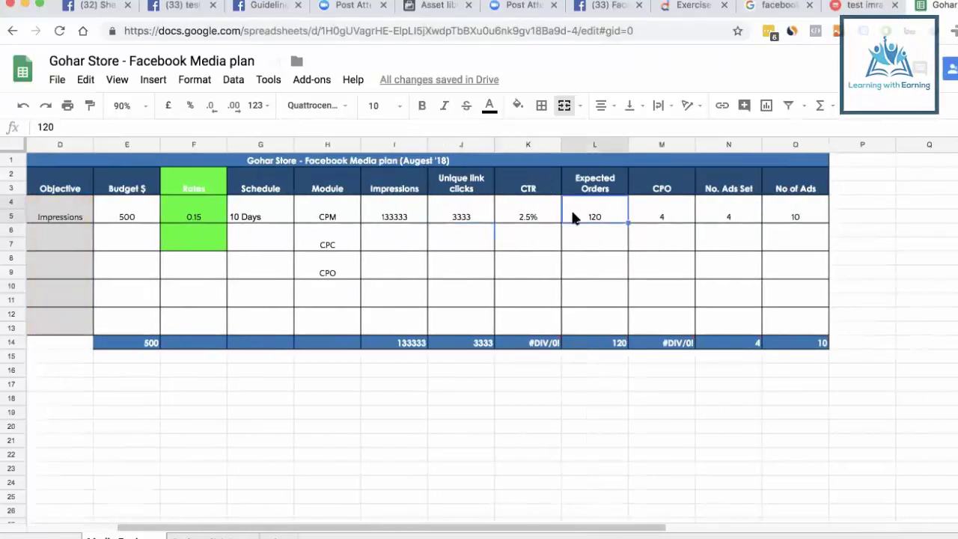
{"action": "left_click", "coordinate": [650, 215]}
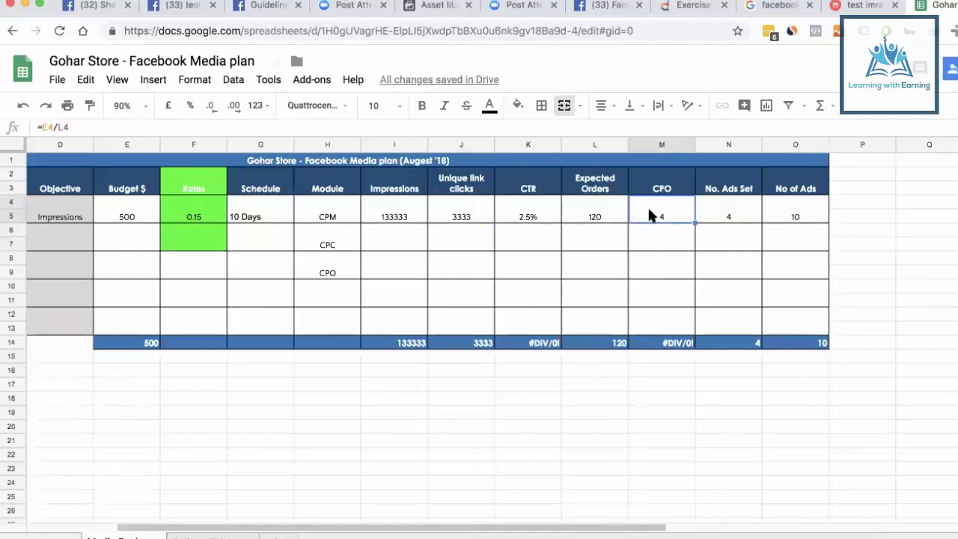
{"action": "double_click", "coordinate": [650, 214]}
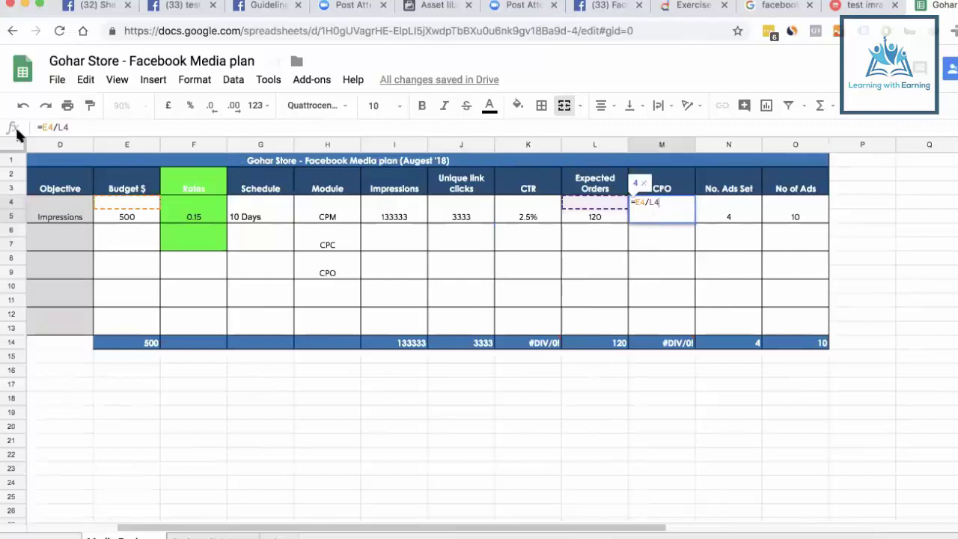
{"action": "key", "text": "Return"}
{"action": "left_click", "coordinate": [126, 217]}
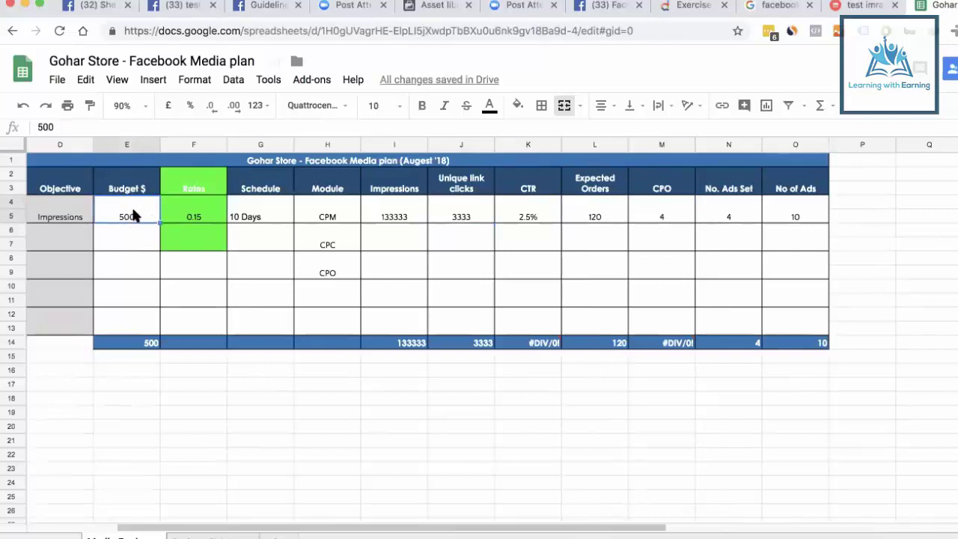
{"action": "left_click", "coordinate": [575, 217]}
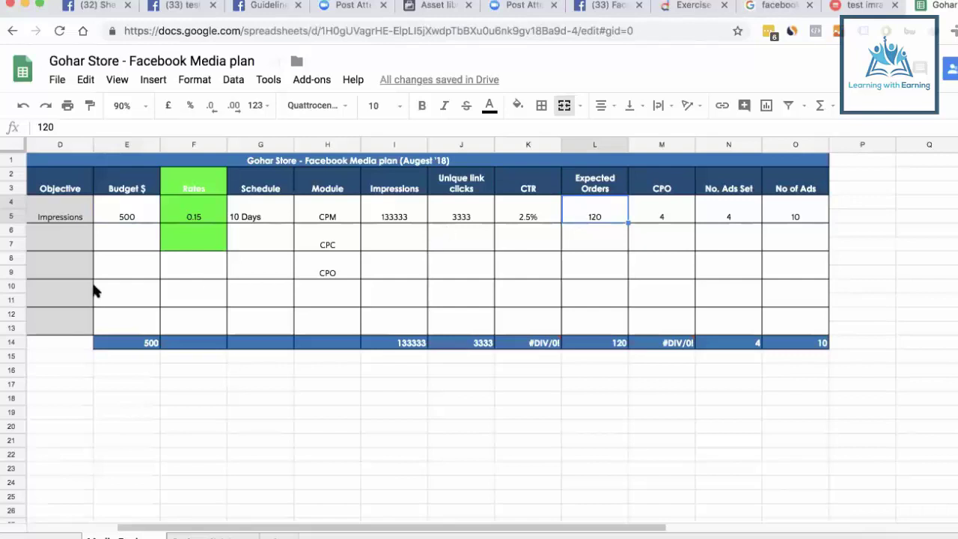
Select the whole media plan table for review, followed by the Expected Orders entries from row 4 to row 13
{"action": "left_click", "coordinate": [50, 164]}
{"action": "left_click_drag", "start_coordinate": [51, 163], "coordinate": [758, 355]}
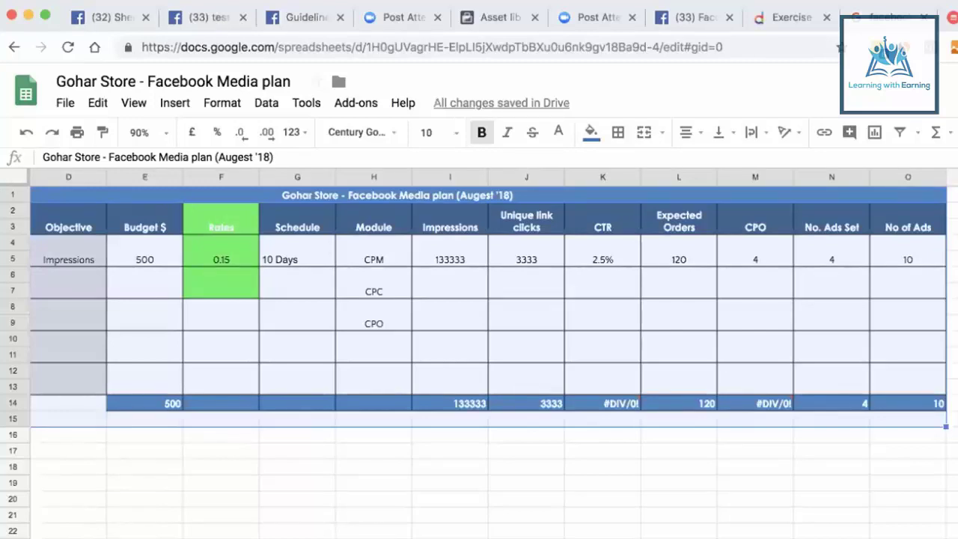
{"action": "left_click", "coordinate": [691, 251]}
{"action": "left_click_drag", "start_coordinate": [691, 253], "coordinate": [695, 366]}
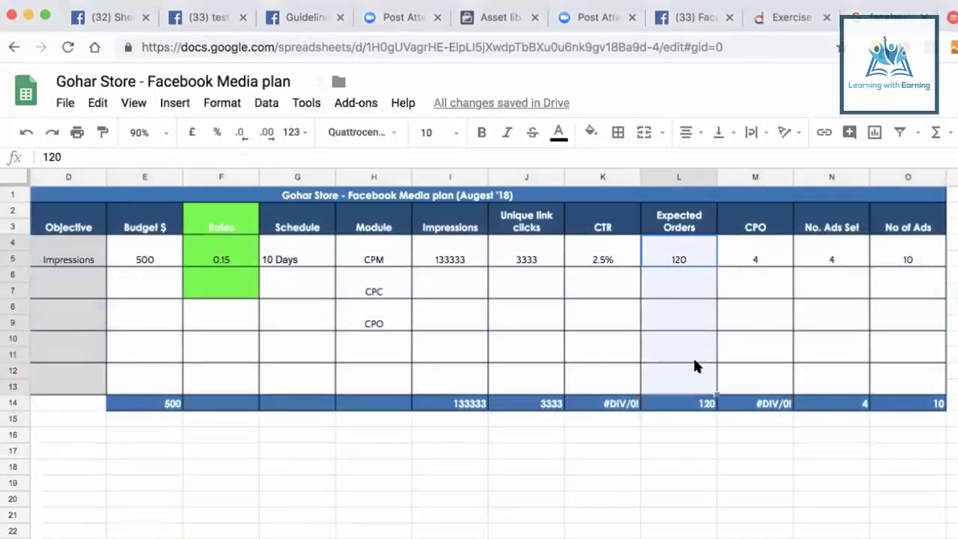